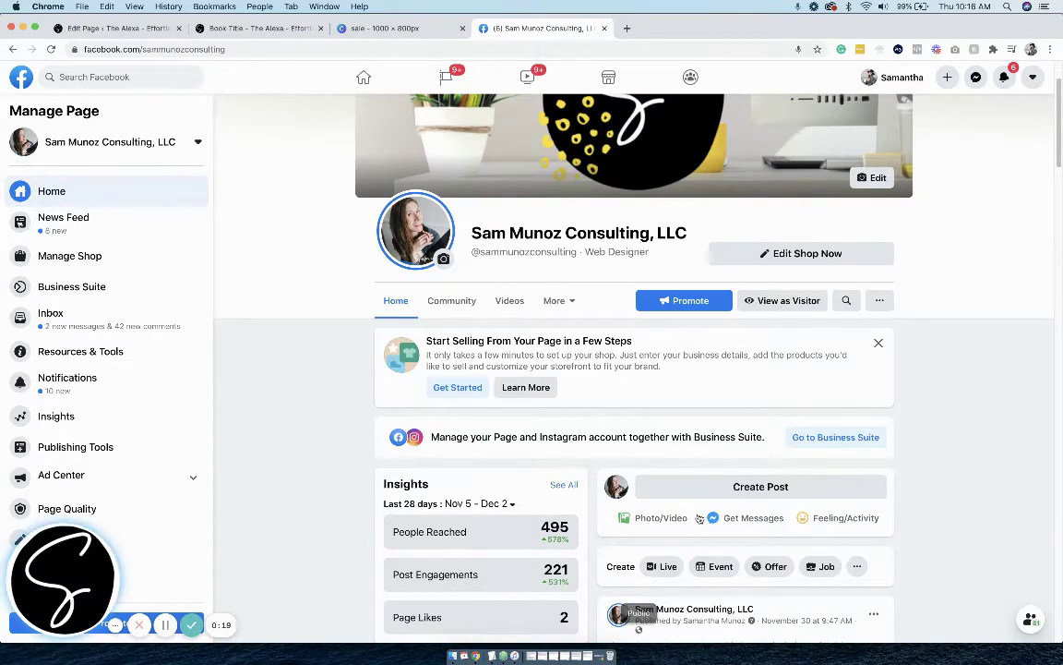
Step: Start a new post draft on the Facebook business page
click(705, 489)
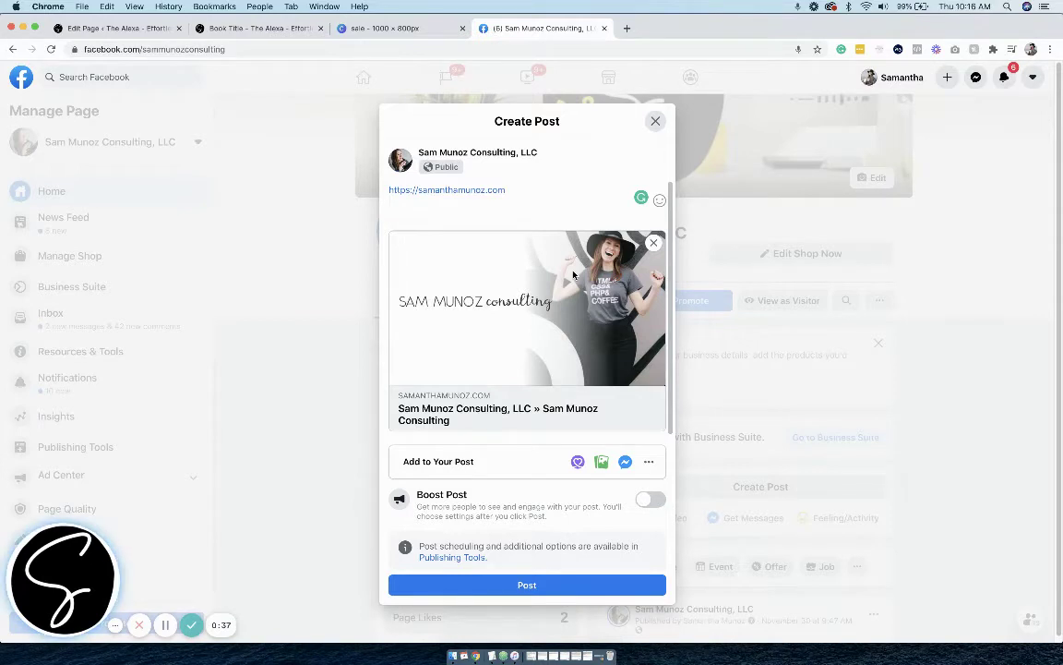
click(654, 246)
drag(571, 272, 359, 268)
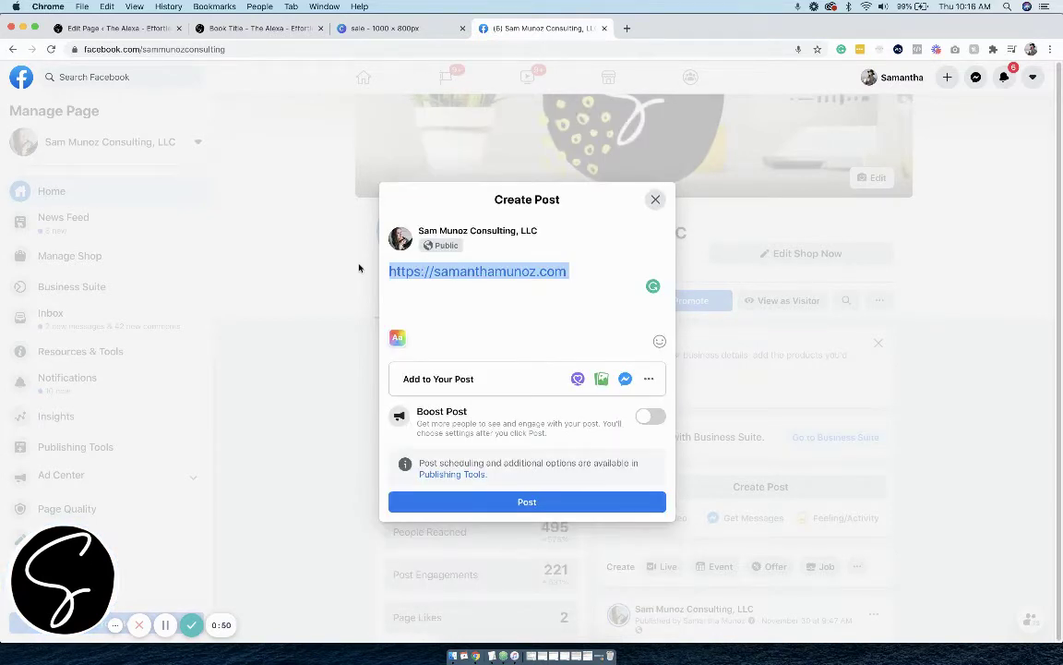
text(htt)
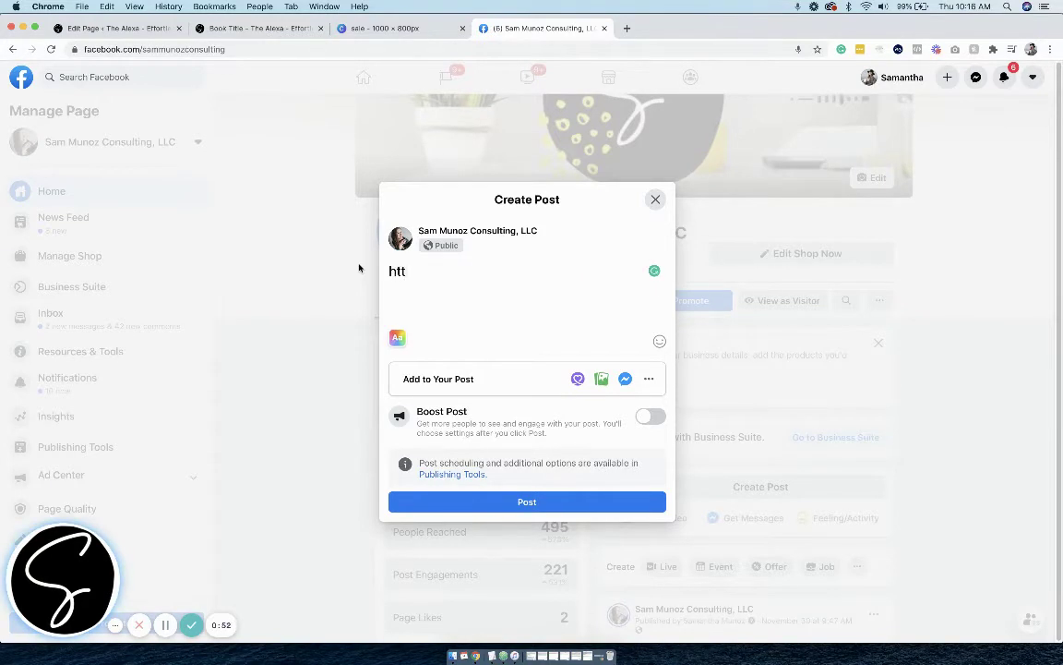
text(ps://al)
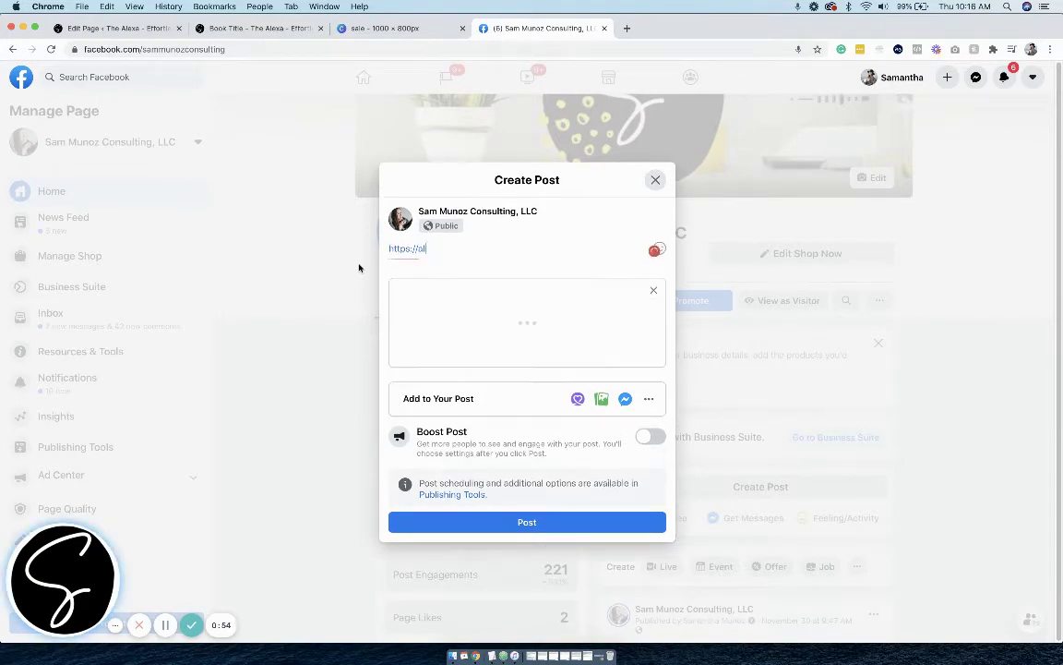
text(exa.effortlesswe)
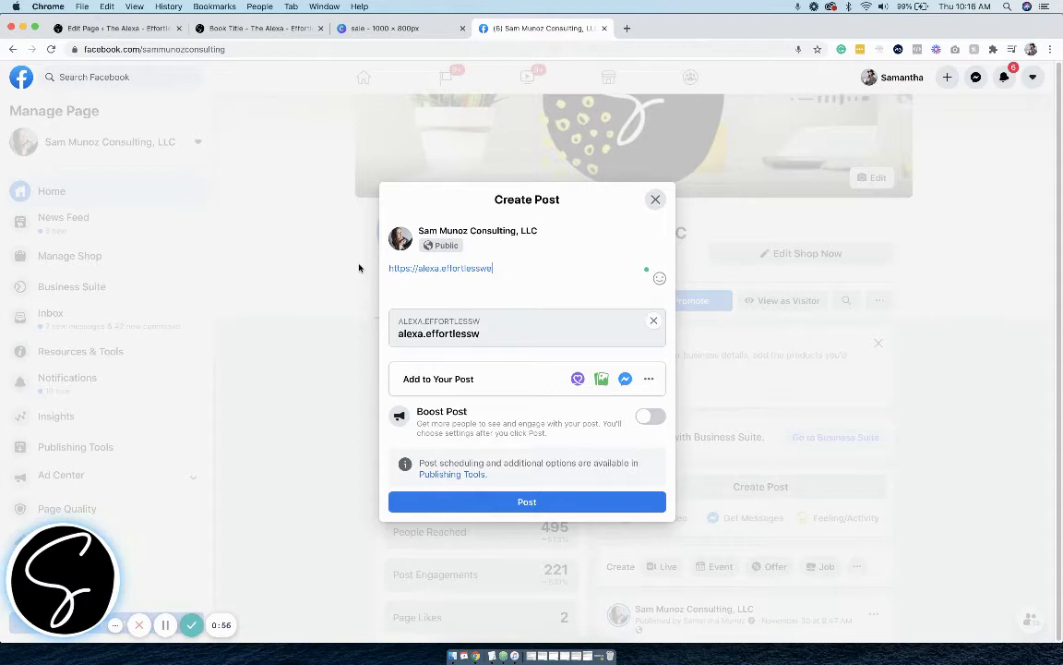
text(bkits.com/book)
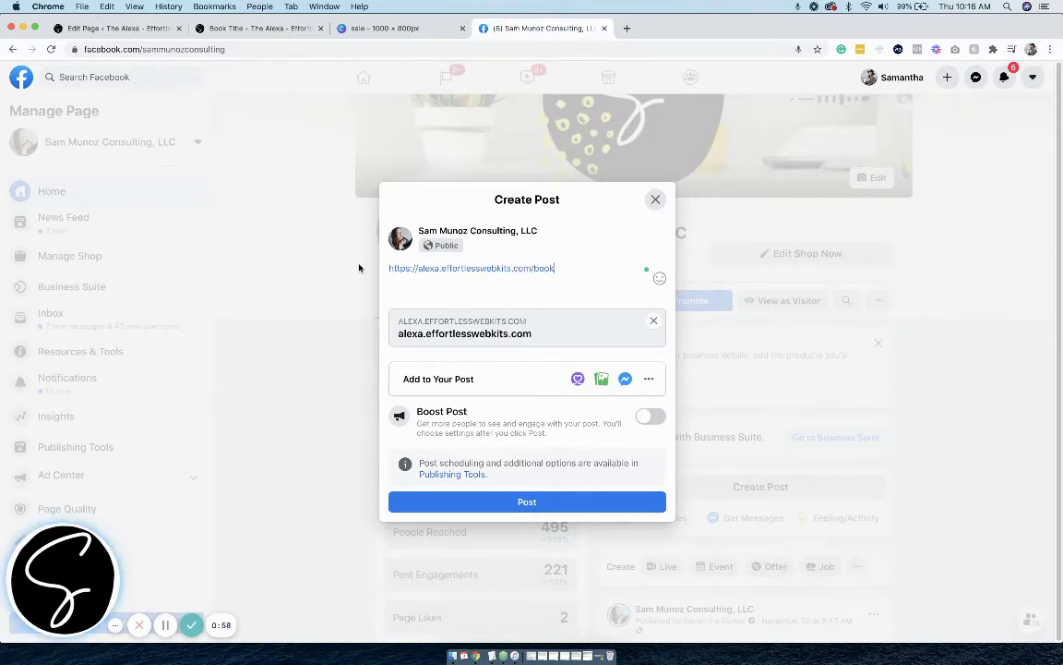
text(-title)
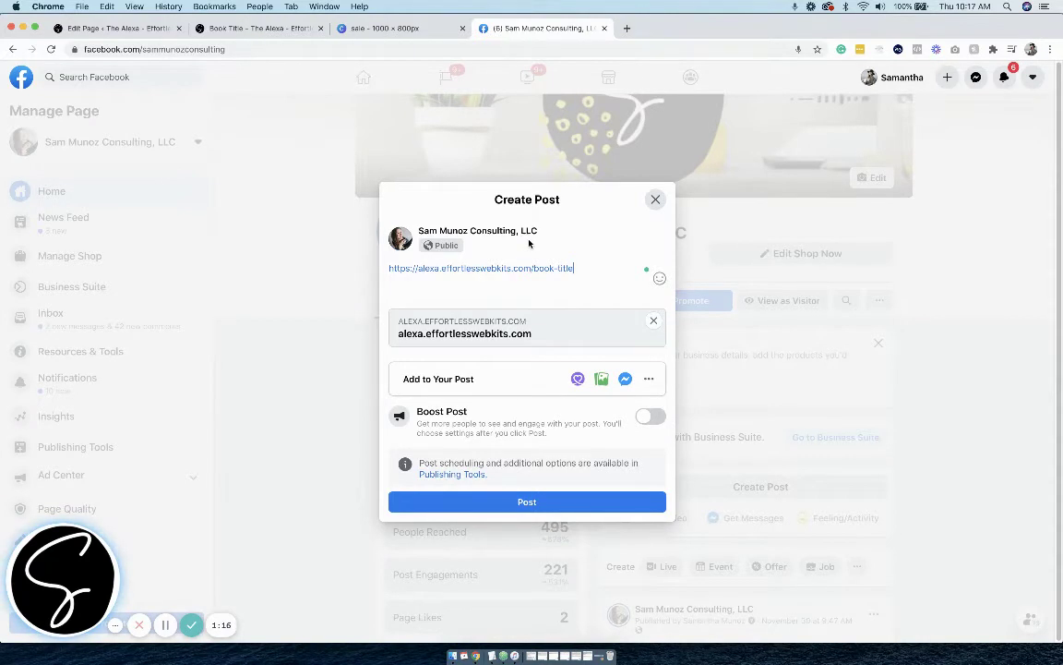
click(143, 29)
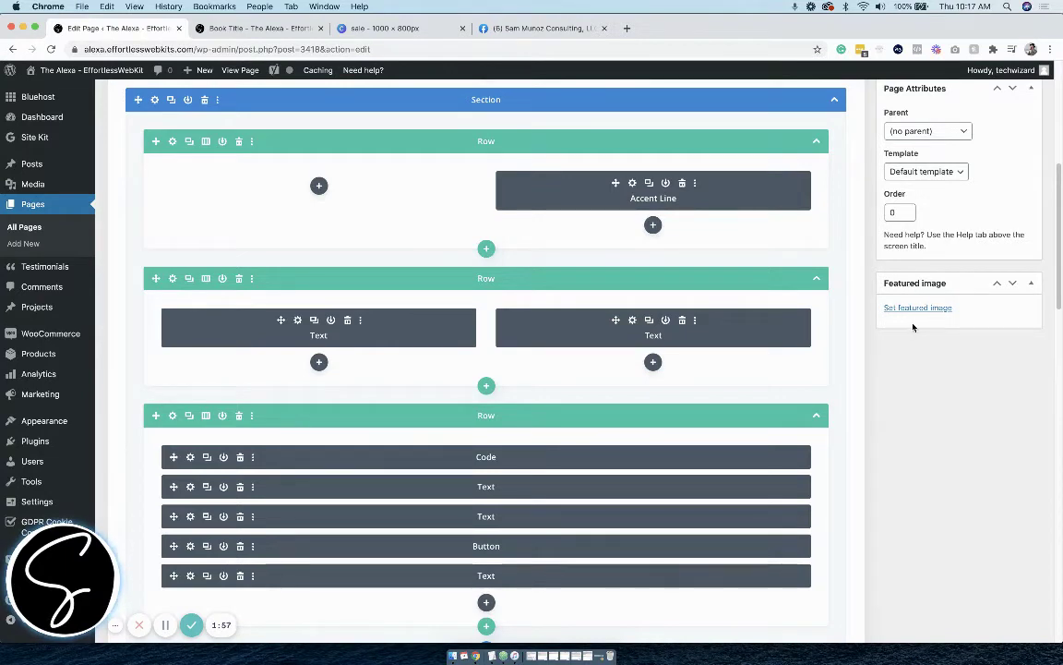
Step: Download the Canva HUGE SALE book-cover design as a PNG file, sale (2).png
click(427, 29)
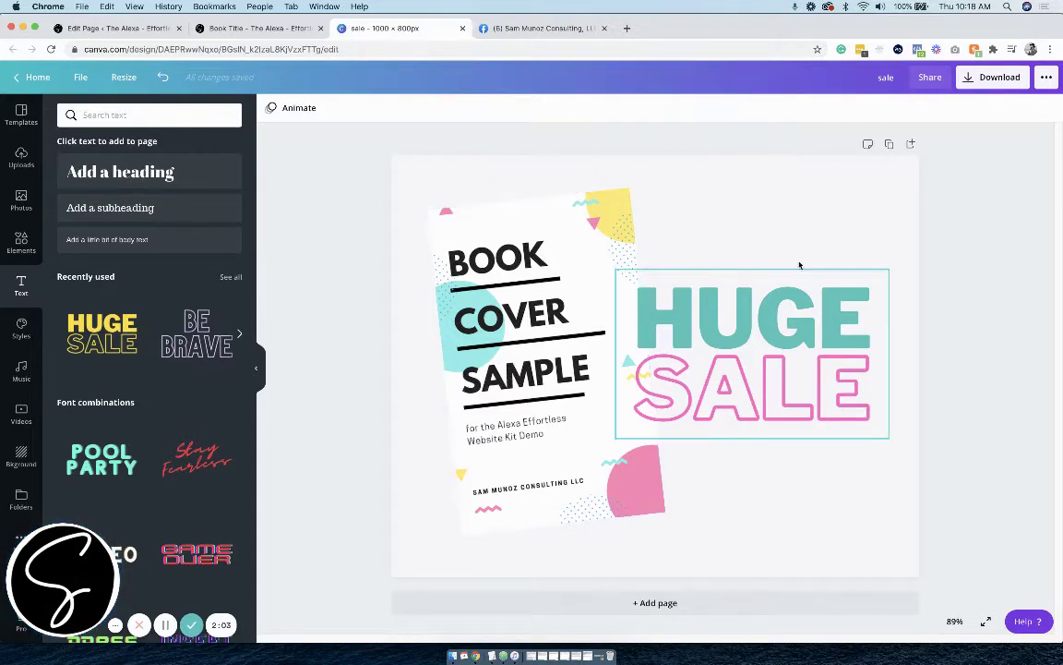
click(1000, 81)
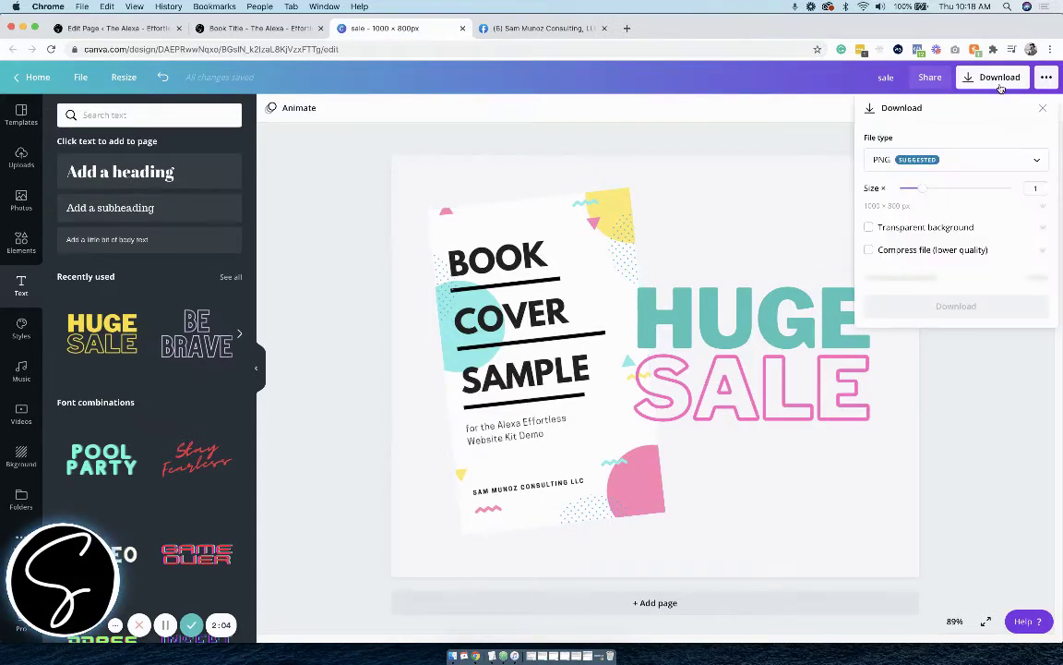
click(977, 280)
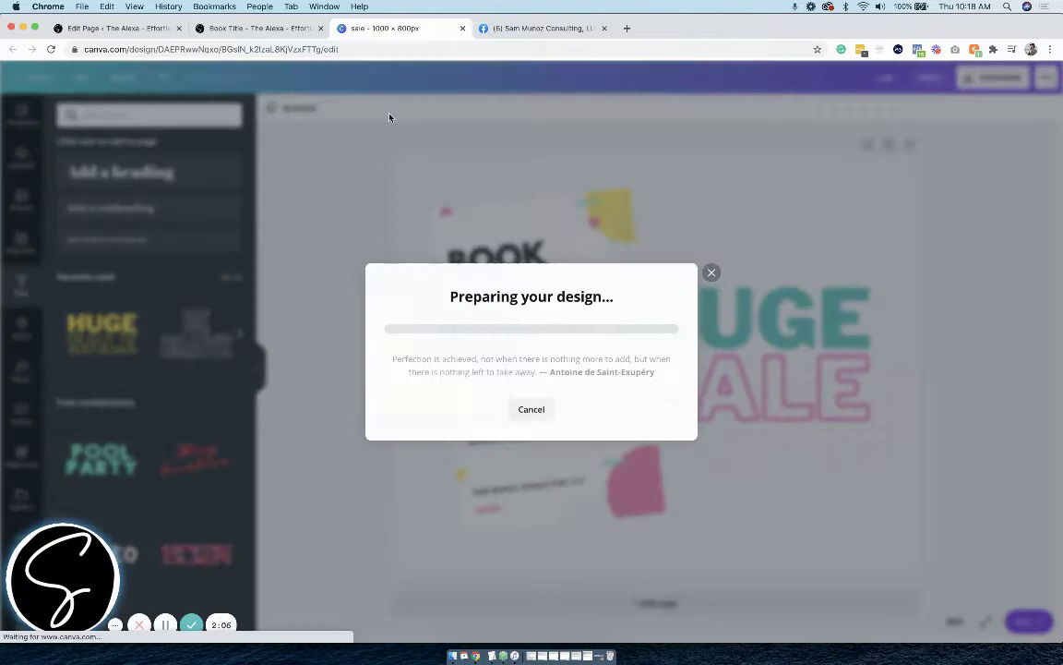
click(118, 29)
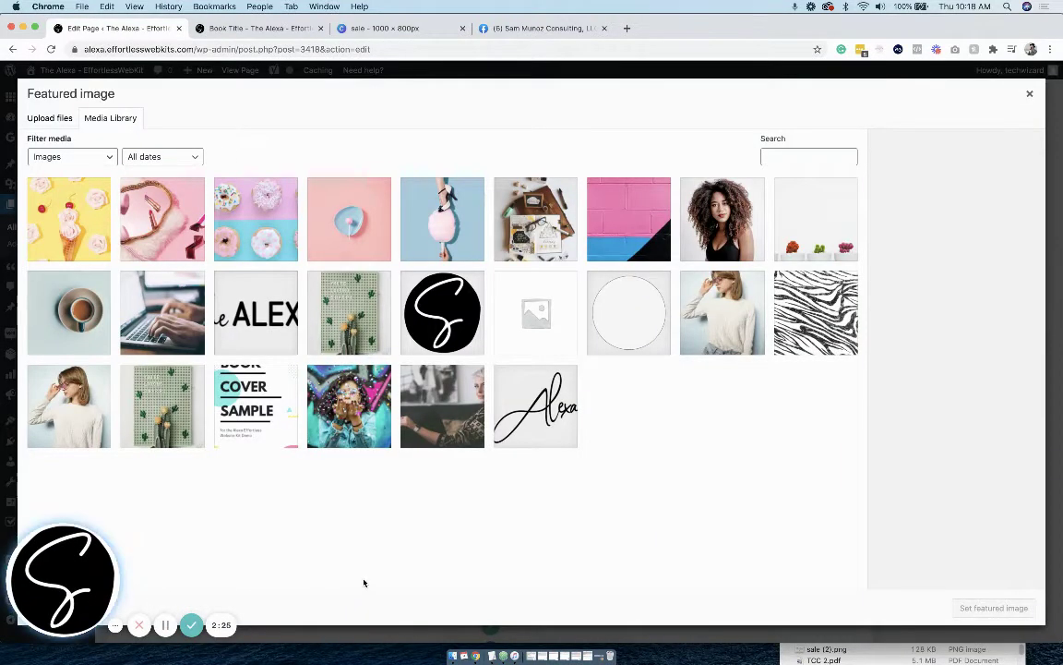
Step: Upload sale (2).png from Finder to the Media Library and make it the featured image
click(824, 649)
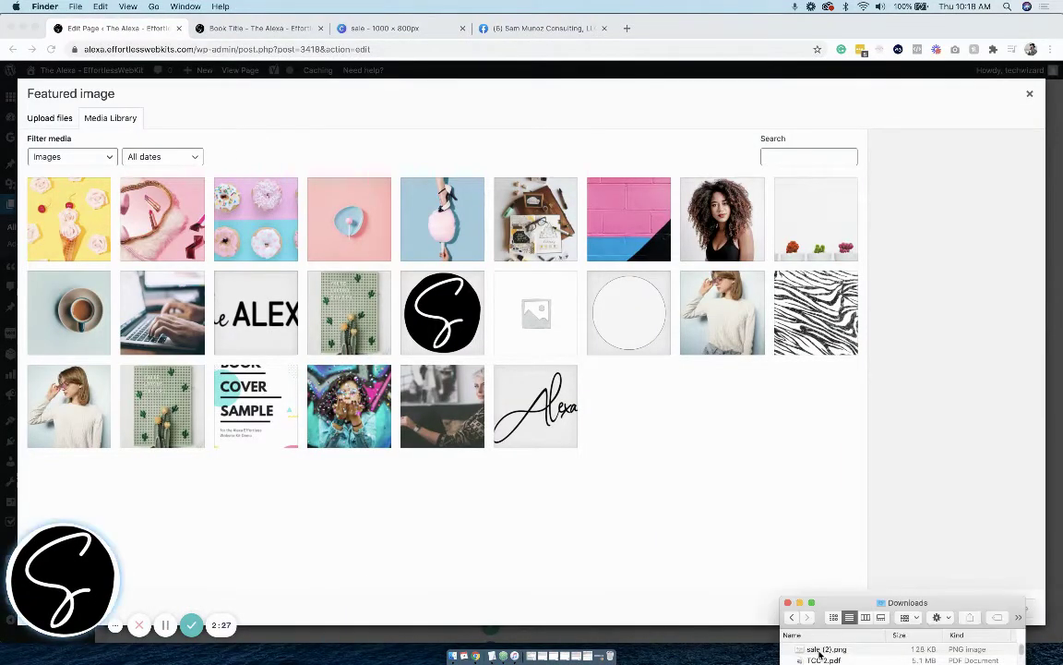
drag(825, 649, 276, 194)
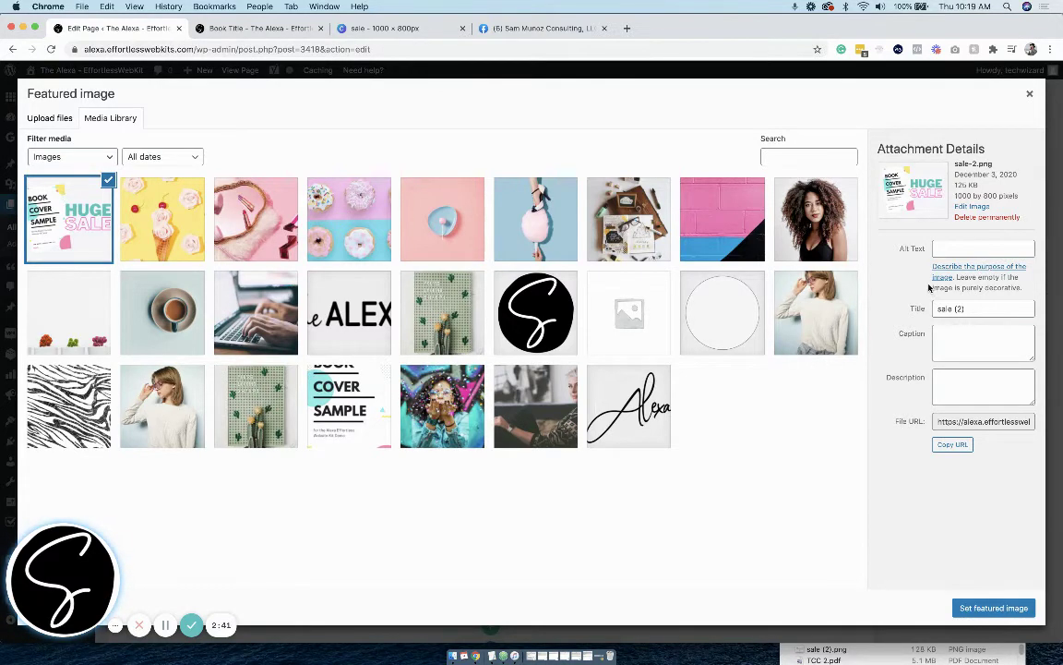
click(982, 606)
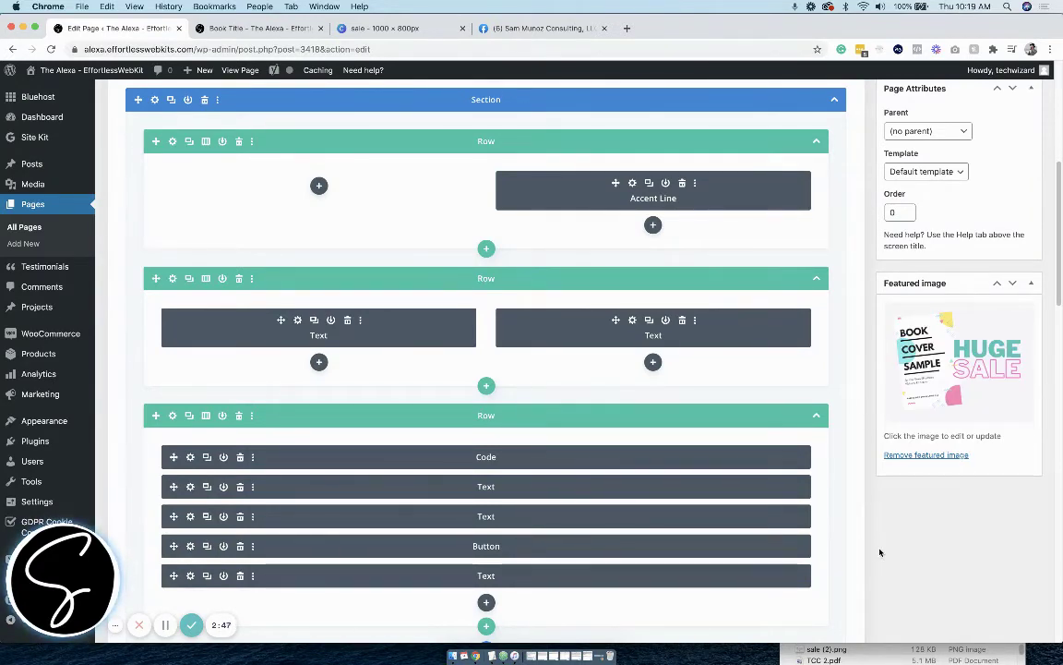
Step: Bring up the Yoast SEO Social tab with the page's Facebook and Twitter preview fields
scroll(880, 552, up, 1)
scroll(880, 552, up, 8)
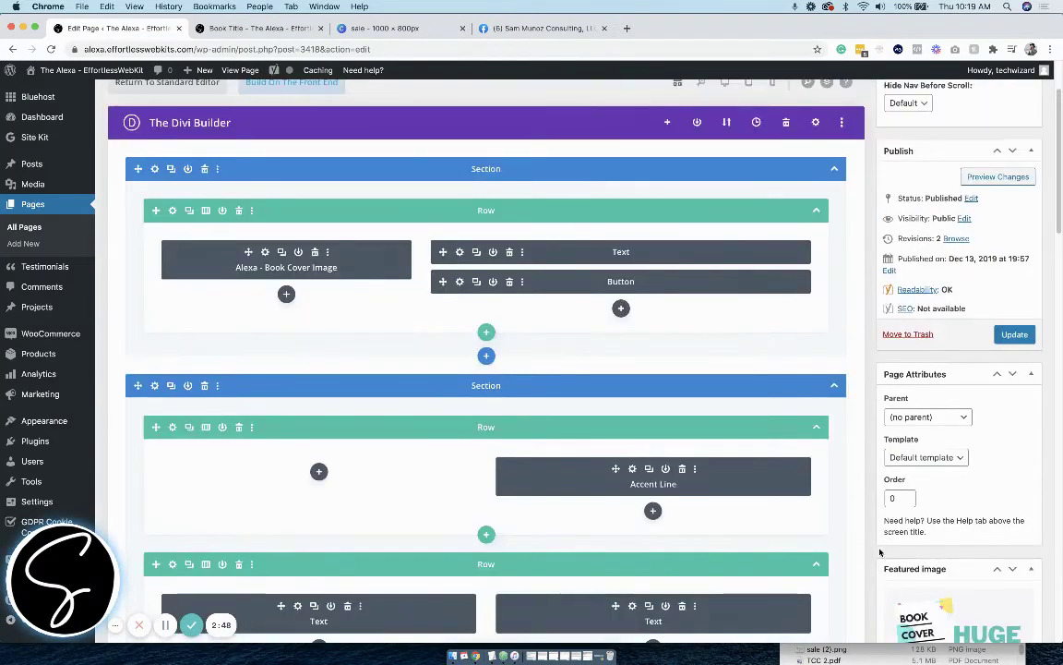
scroll(879, 552, down, 20)
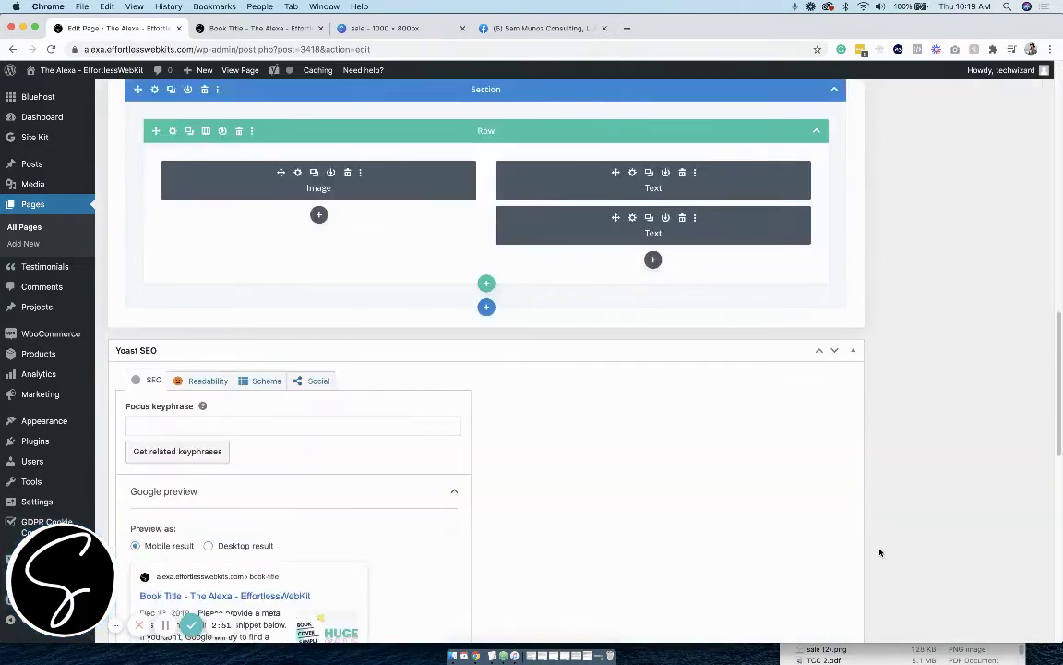
scroll(880, 552, down, 5)
scroll(517, 226, up, 1)
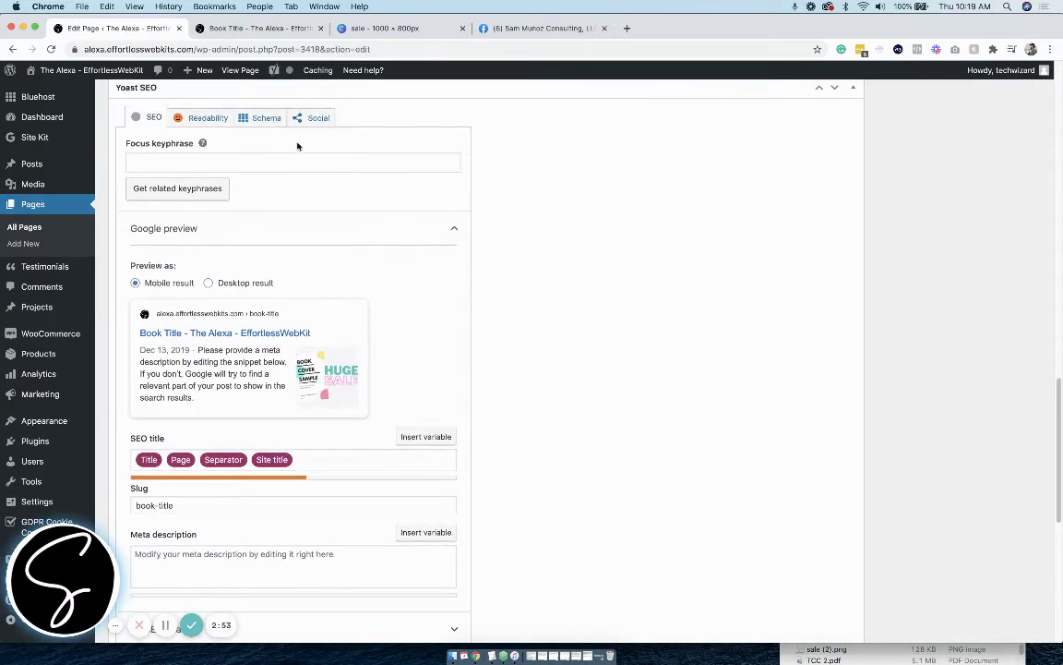
click(308, 120)
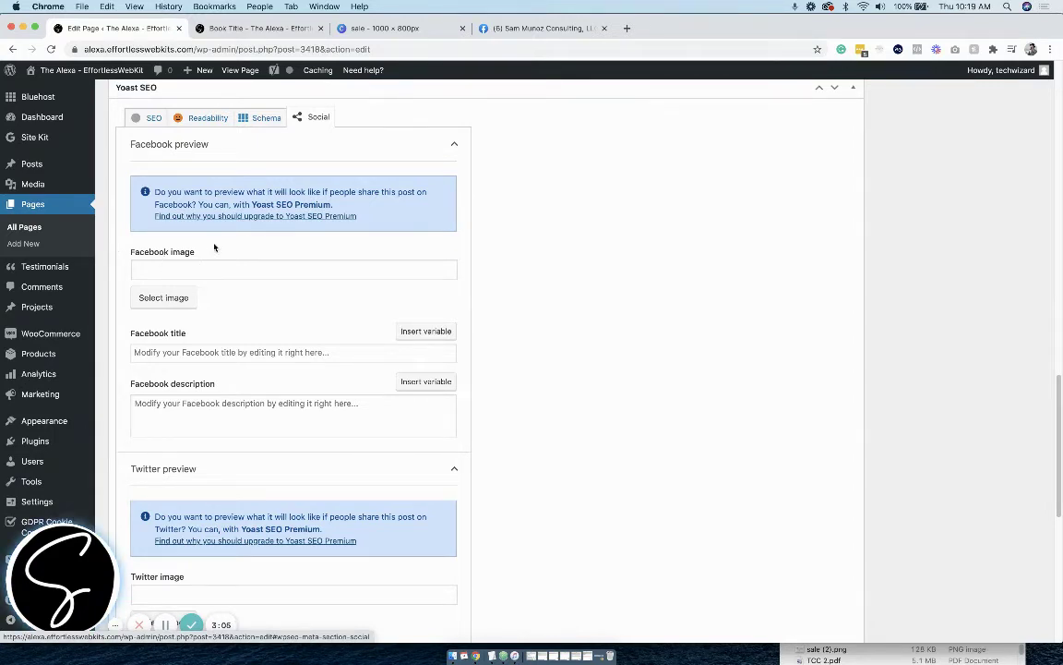
Step: Choose sale-2.png from the Media Library as the Yoast Facebook image
click(164, 299)
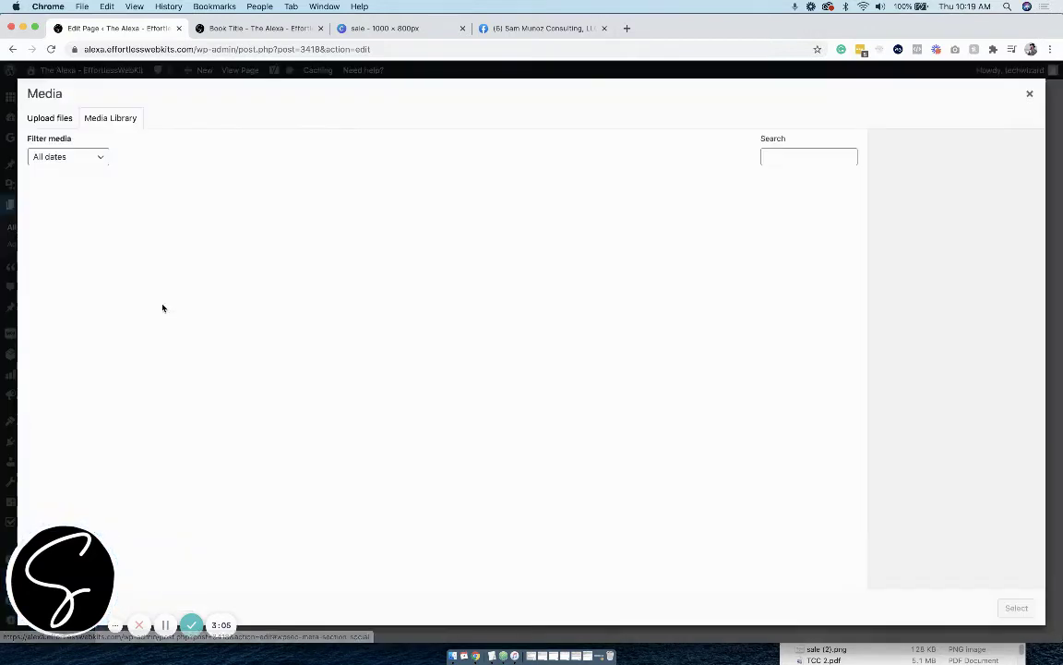
click(93, 204)
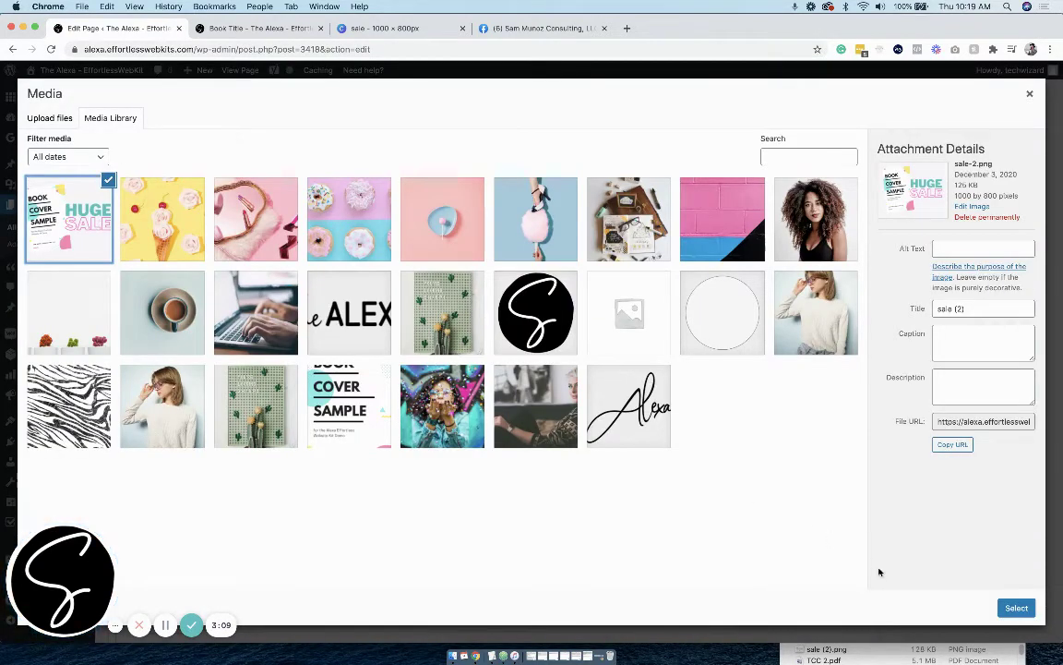
click(1015, 607)
Step: Update the Book Title page to save the new Facebook image
scroll(277, 305, down, 5)
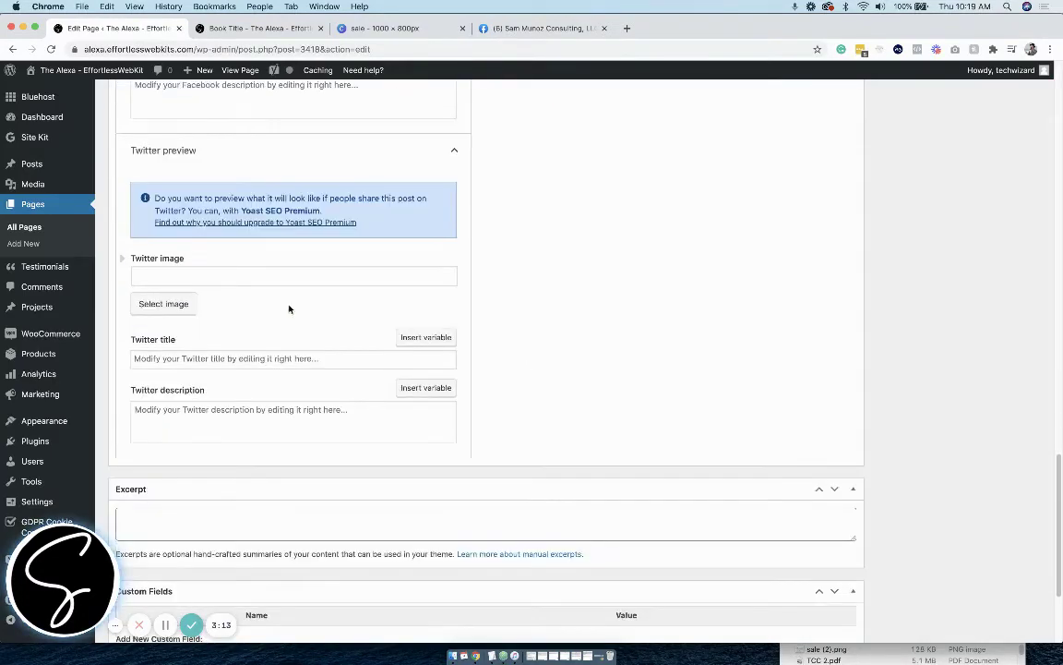
scroll(721, 412, up, 15)
click(1012, 440)
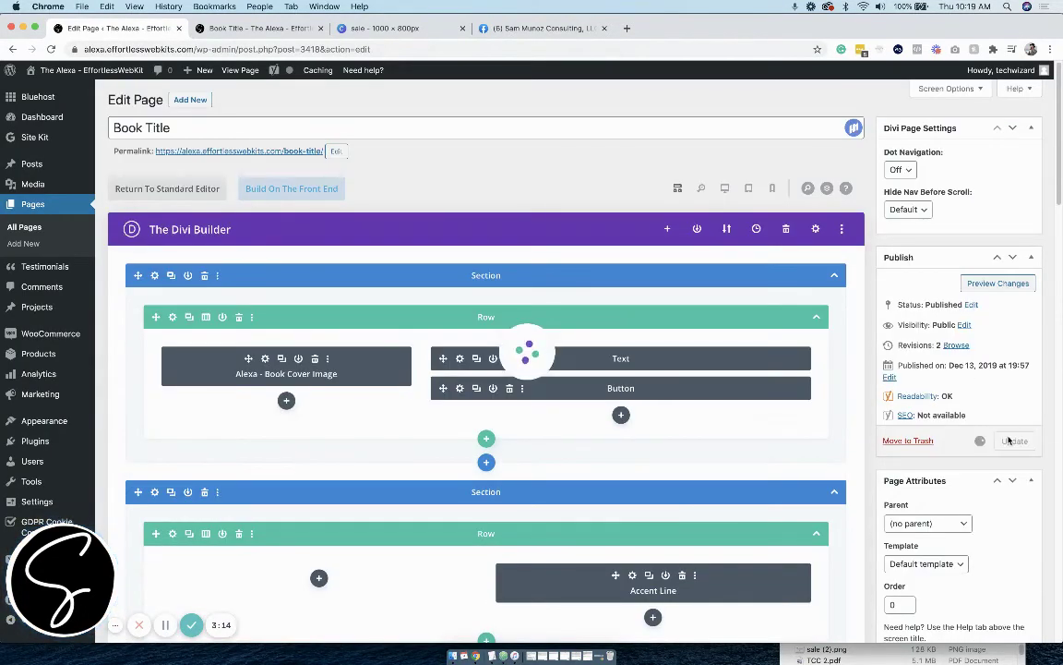
click(548, 30)
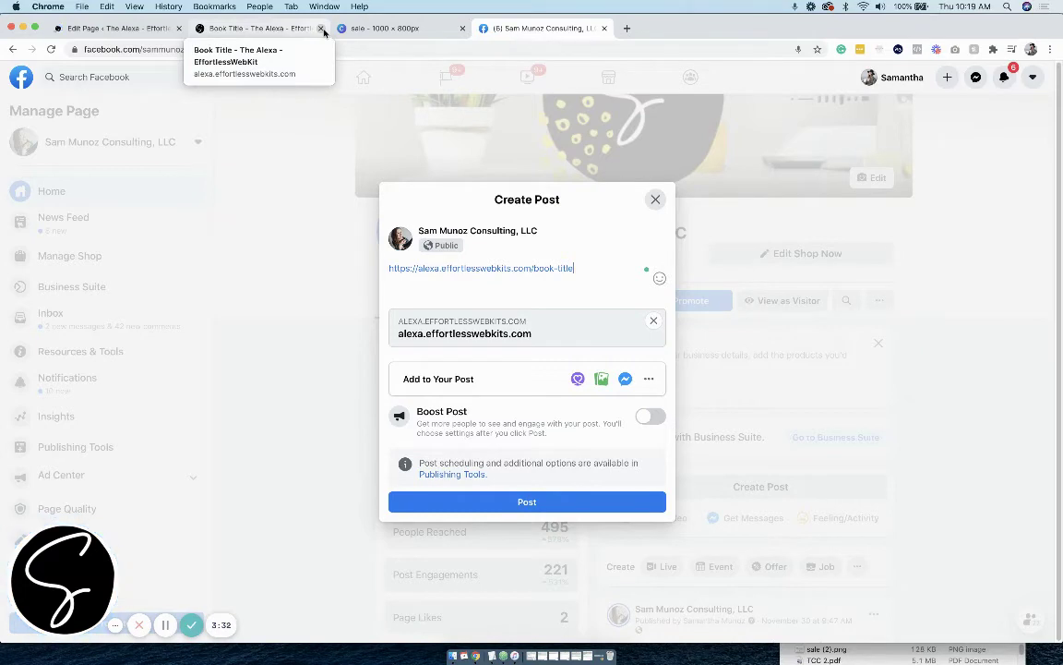
Step: Open the Sharing Debugger in a new tab and copy the Book Title page URL
click(625, 35)
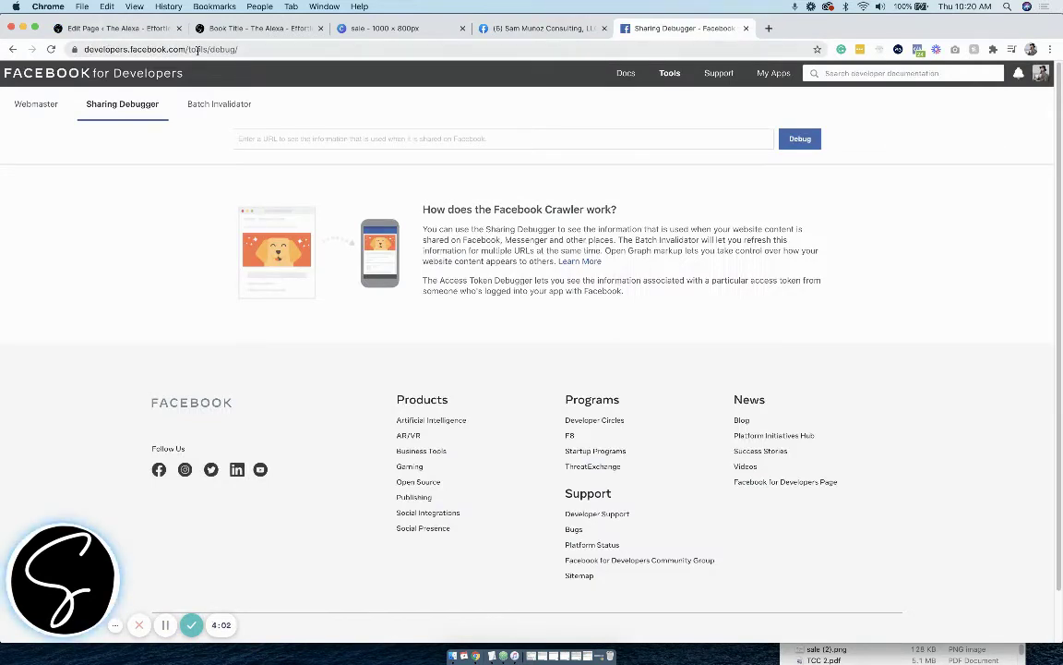
click(283, 138)
click(248, 29)
key(super+l)
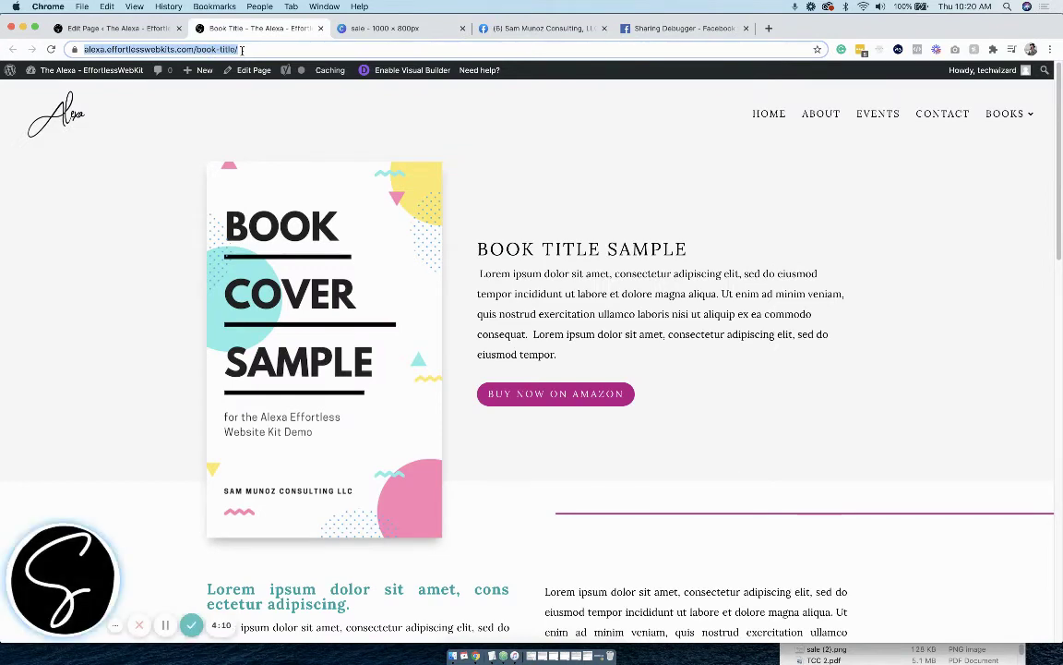
key(super+c)
Step: Debug the pasted book-title URL, then make Facebook fetch fresh information for it
click(647, 28)
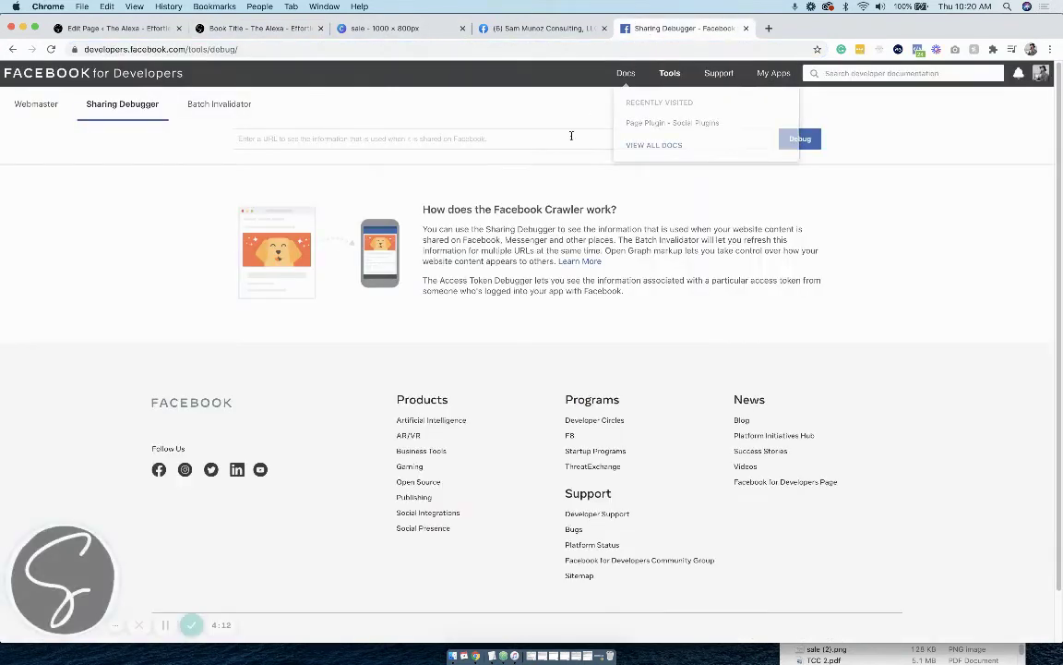
click(571, 135)
key(super+v)
click(800, 143)
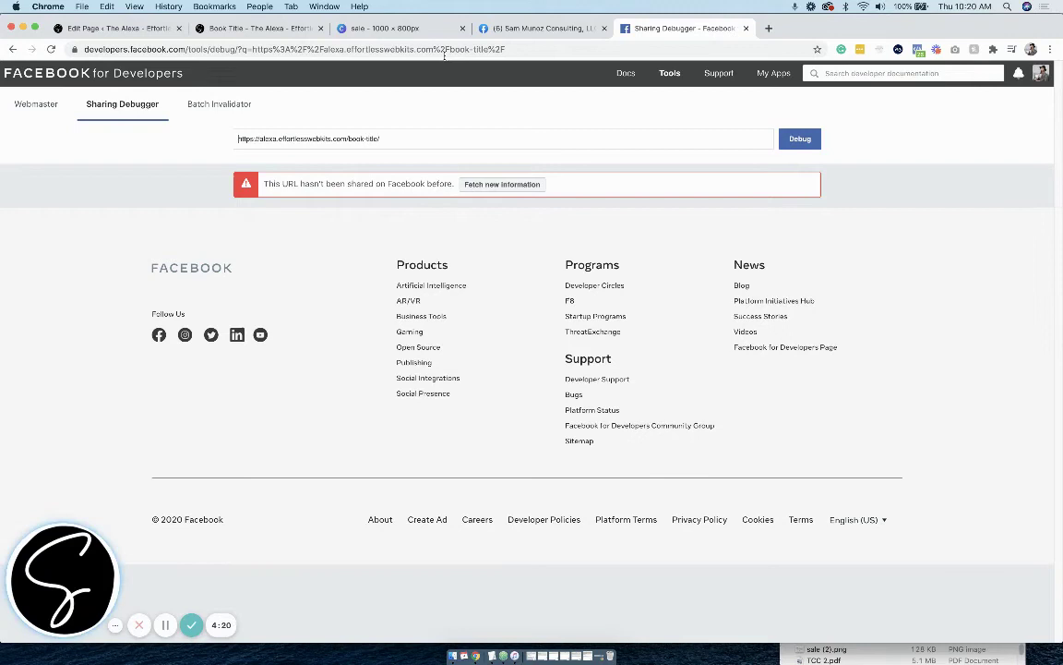
click(499, 28)
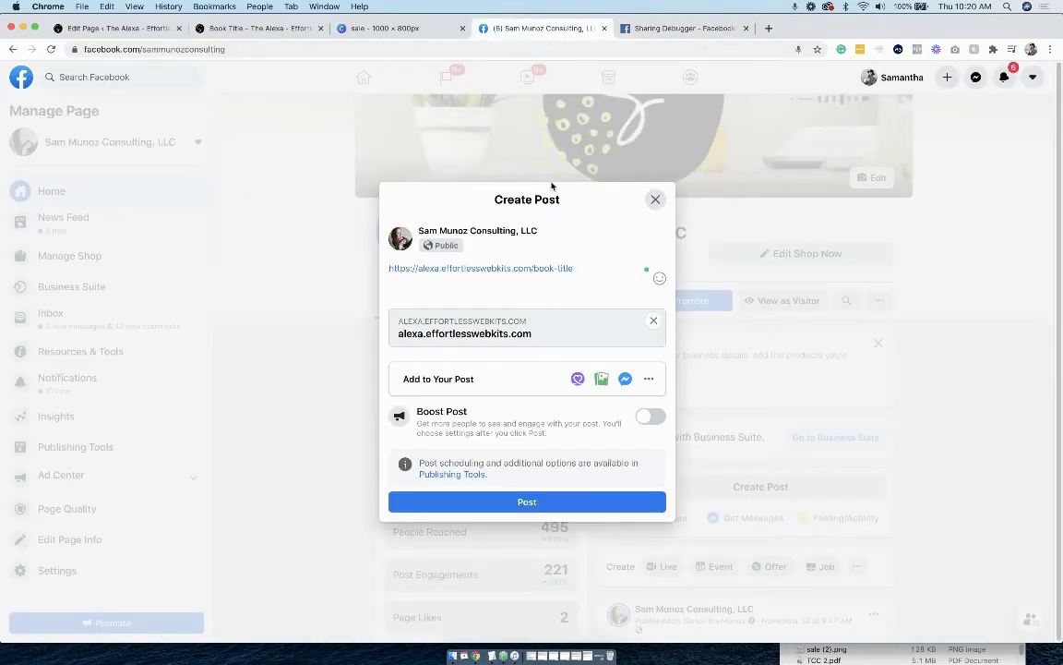
click(661, 29)
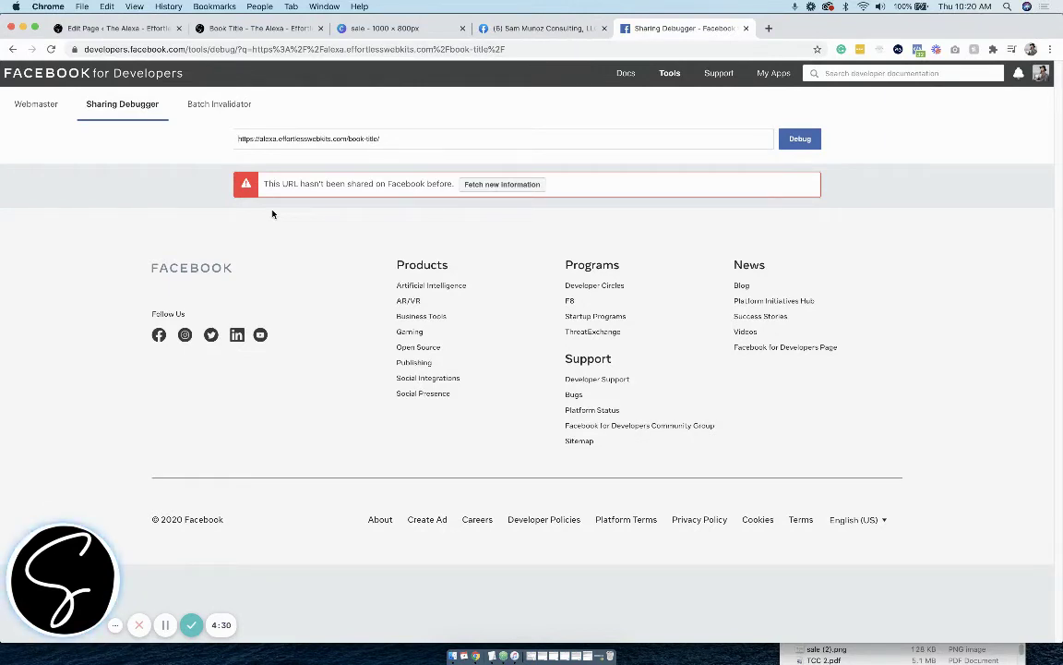
click(470, 184)
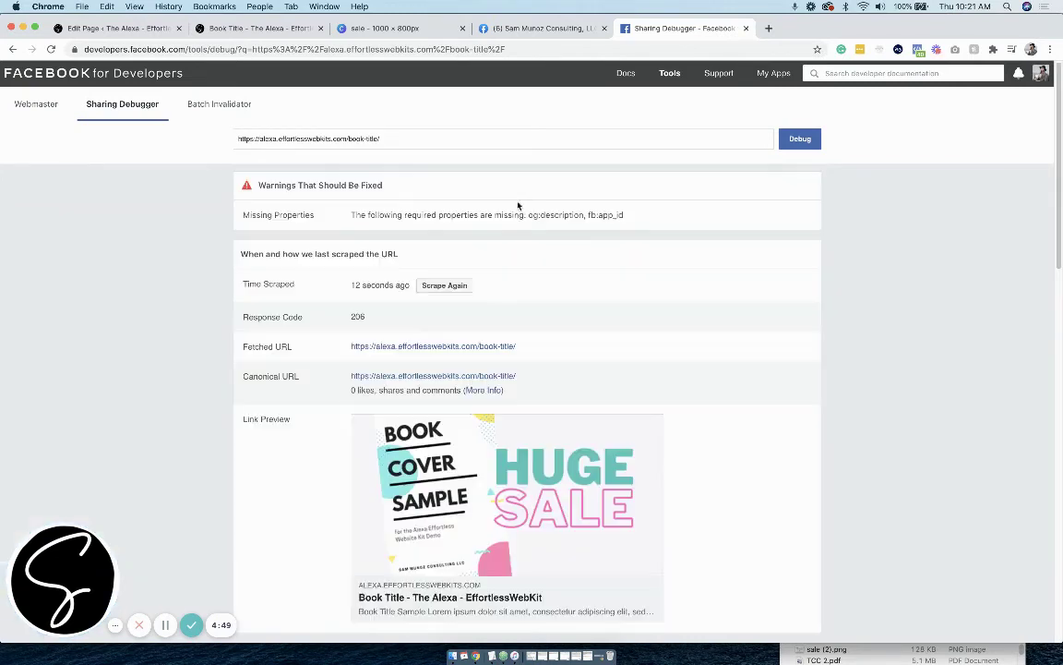
Step: Review the scraped link preview and og:type article / og:title properties for the book-title page
scroll(924, 341, down, 3)
scroll(924, 342, down, 1)
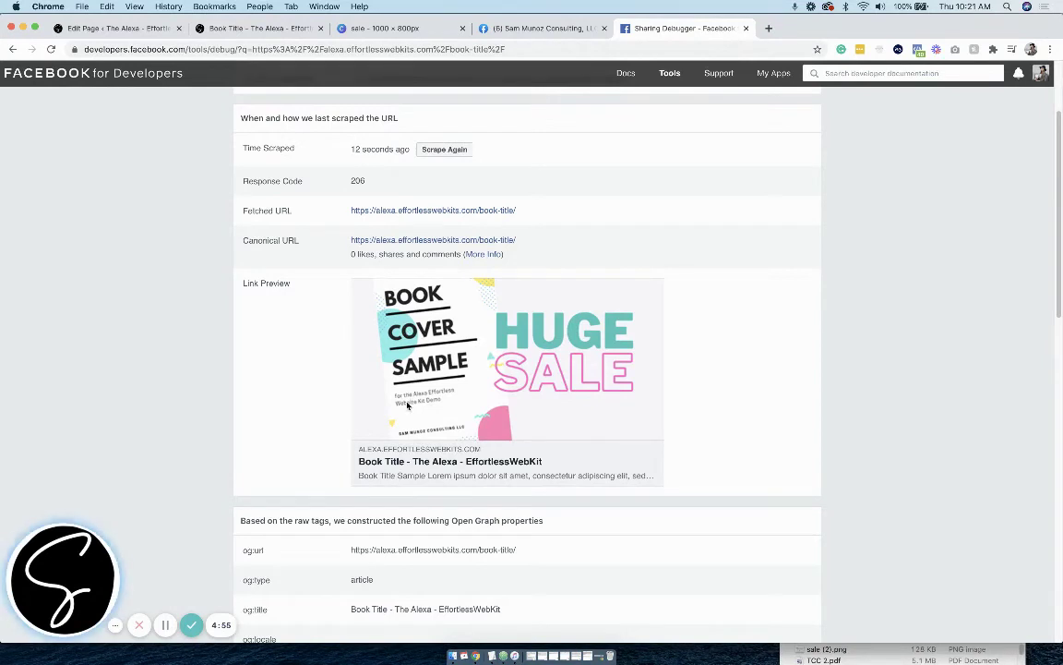
scroll(408, 396, down, 1)
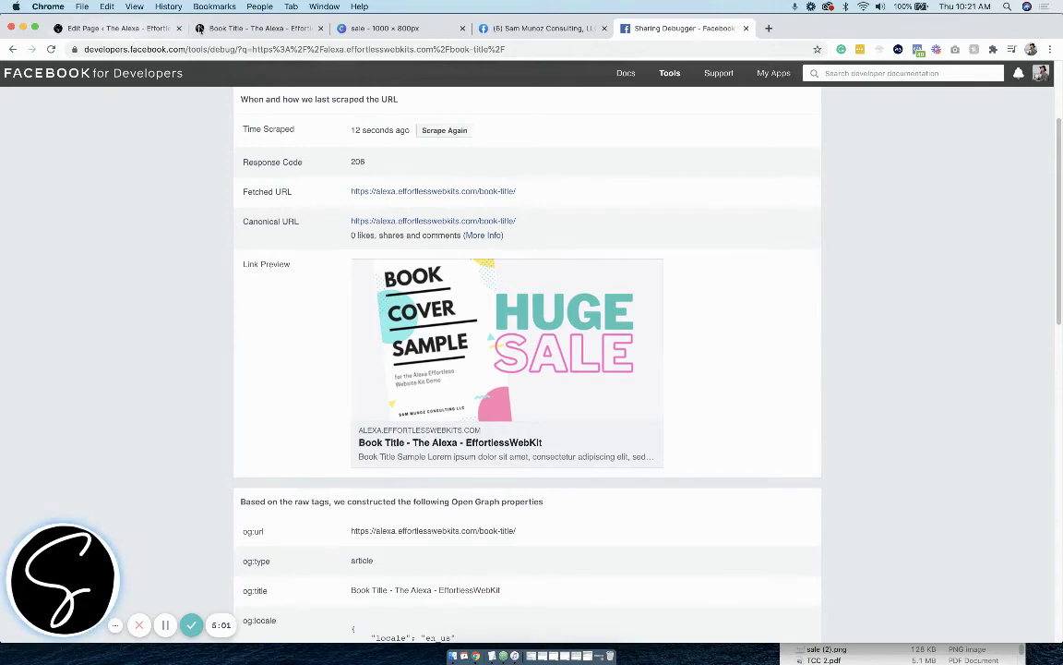
Step: Confirm in the page editor's Yoast Social tab that sale-2.png is the Facebook image
click(146, 32)
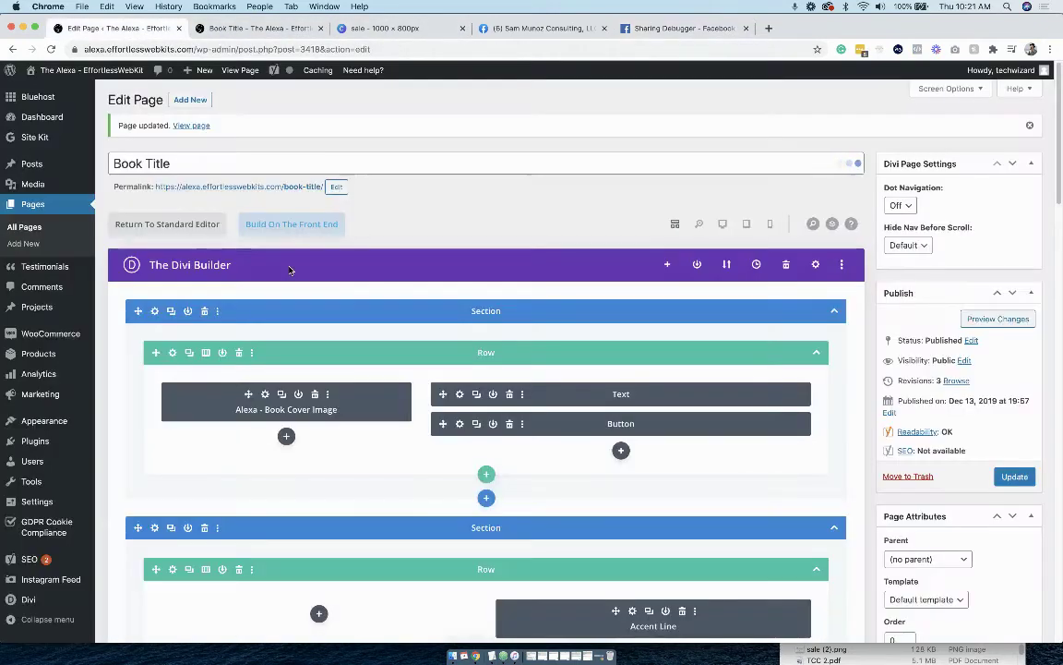
scroll(304, 268, down, 15)
scroll(322, 274, down, 3)
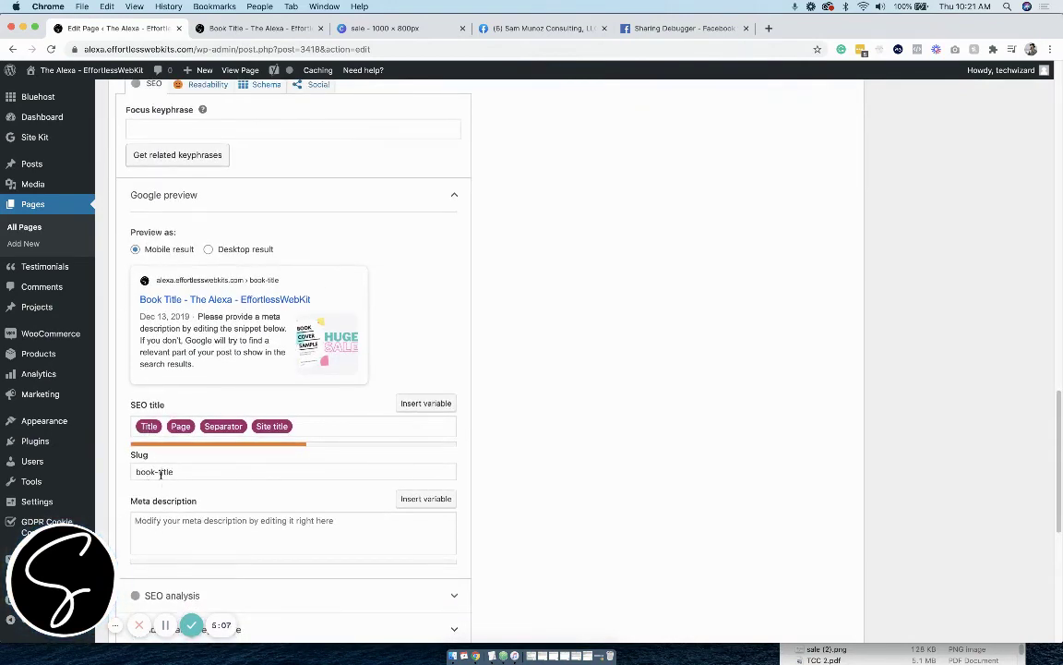
scroll(250, 514, up, 1)
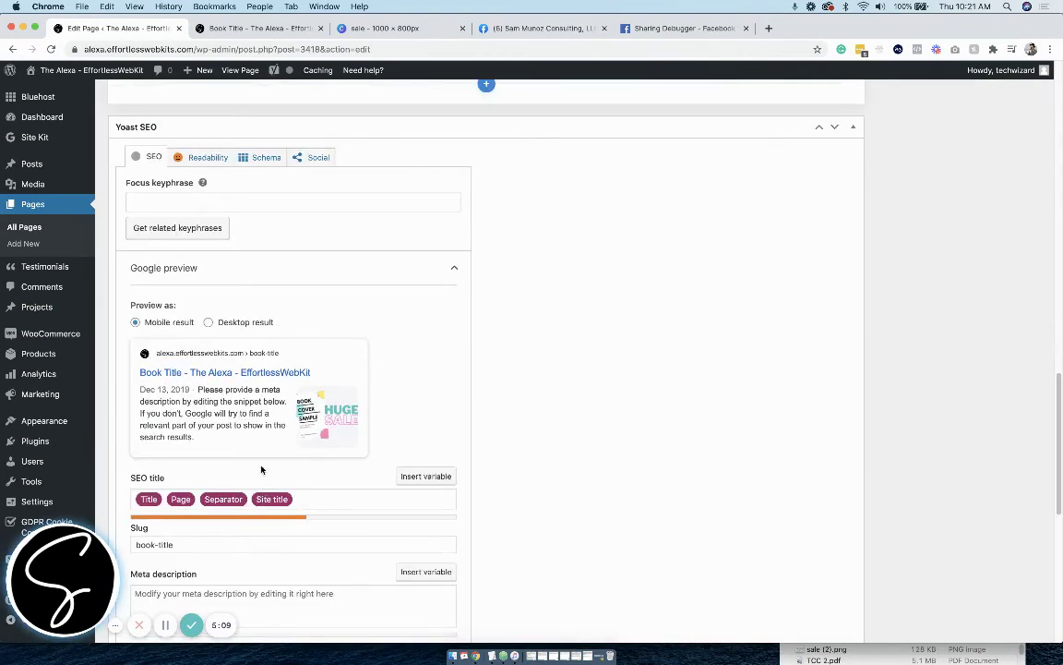
scroll(235, 418, up, 1)
click(314, 254)
scroll(314, 258, down, 2)
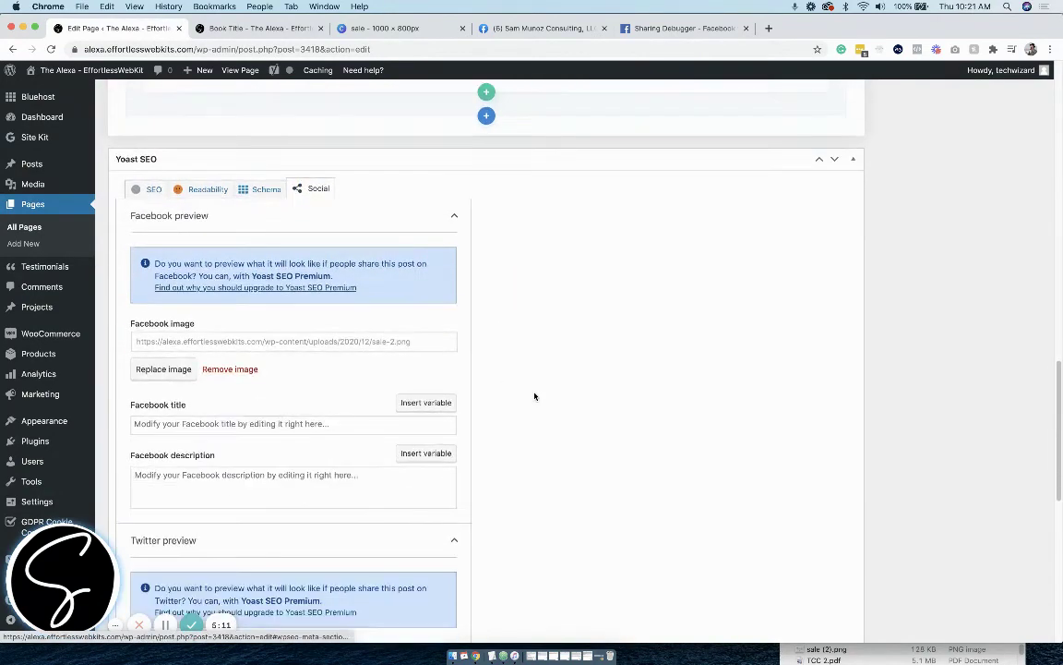